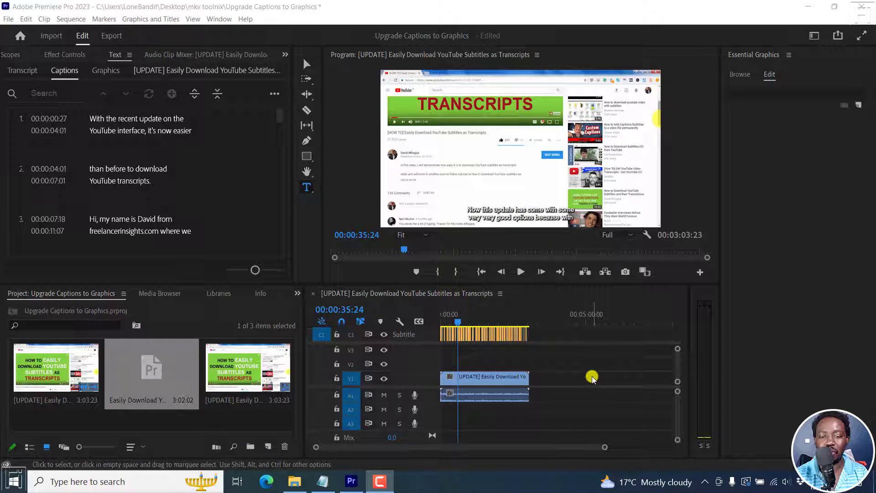
# Select all captions on the Subtitle track and upgrade them to graphics.
pyautogui.click(539, 291)
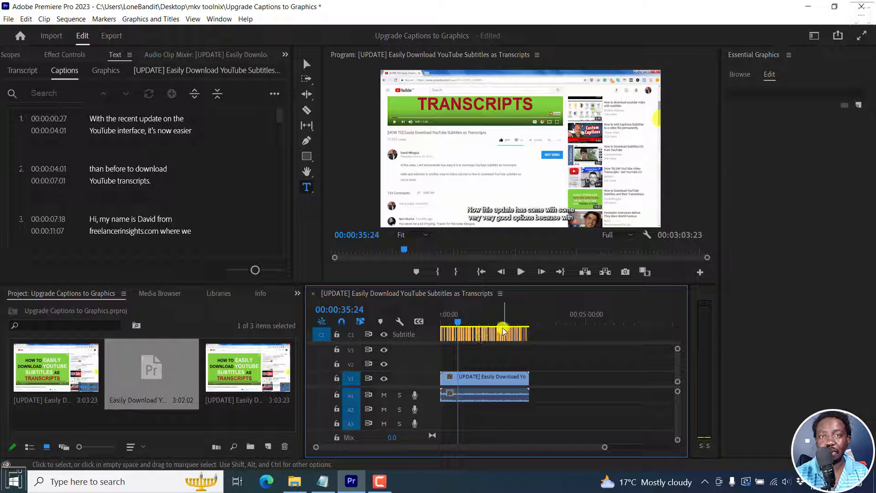
pyautogui.moveTo(504, 331)
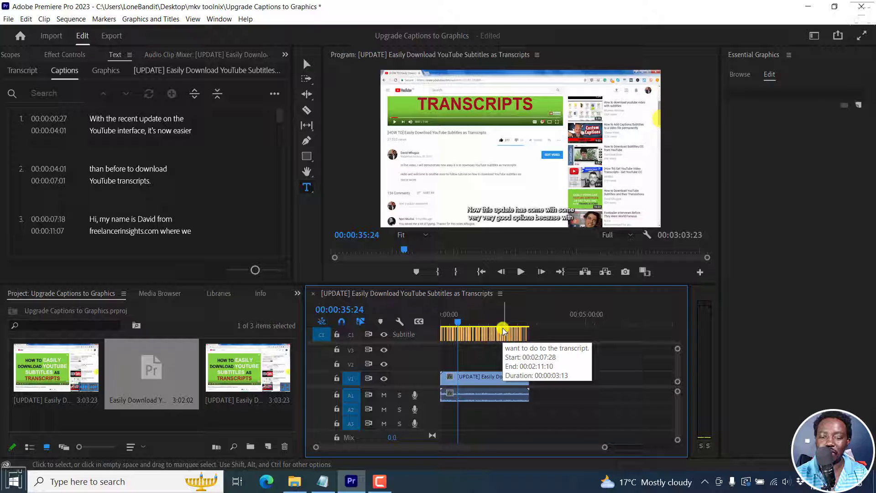
pyautogui.click(559, 335)
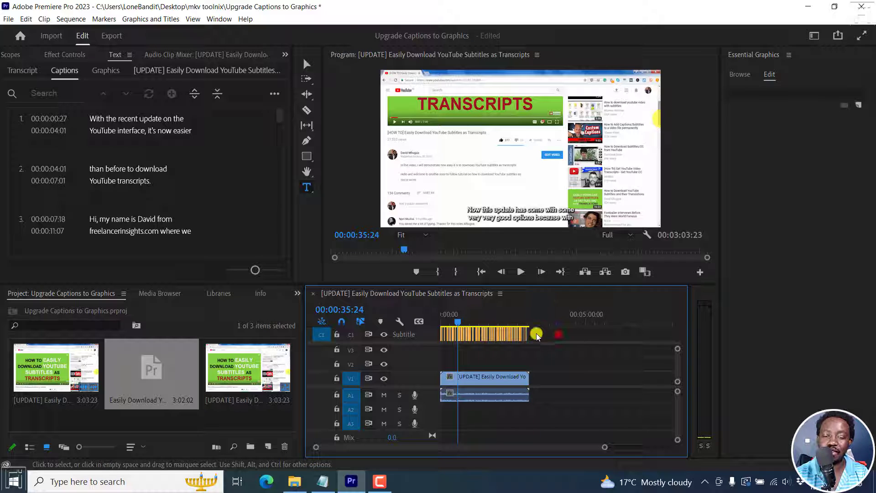
pyautogui.moveTo(542, 333); pyautogui.dragTo(429, 334)
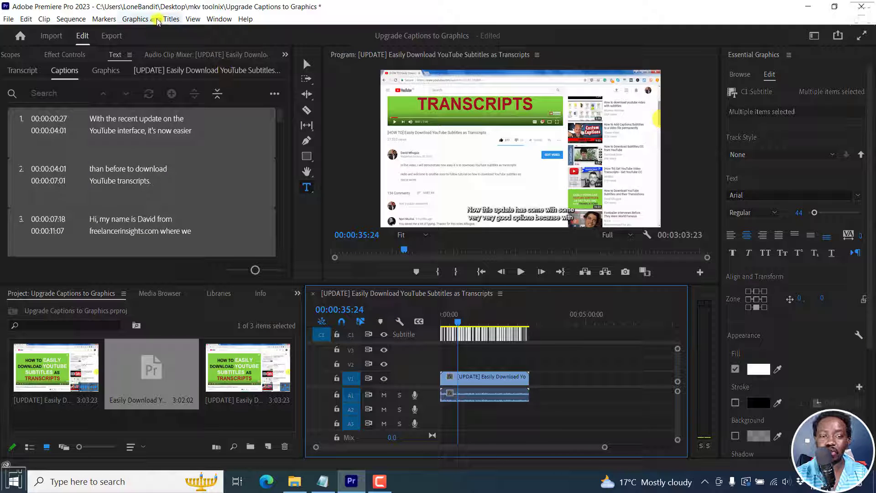
pyautogui.click(151, 20)
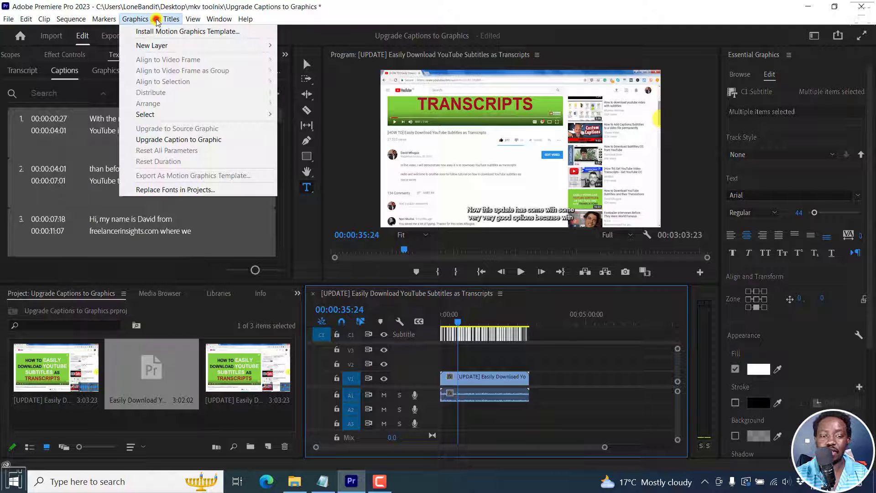
pyautogui.click(184, 140)
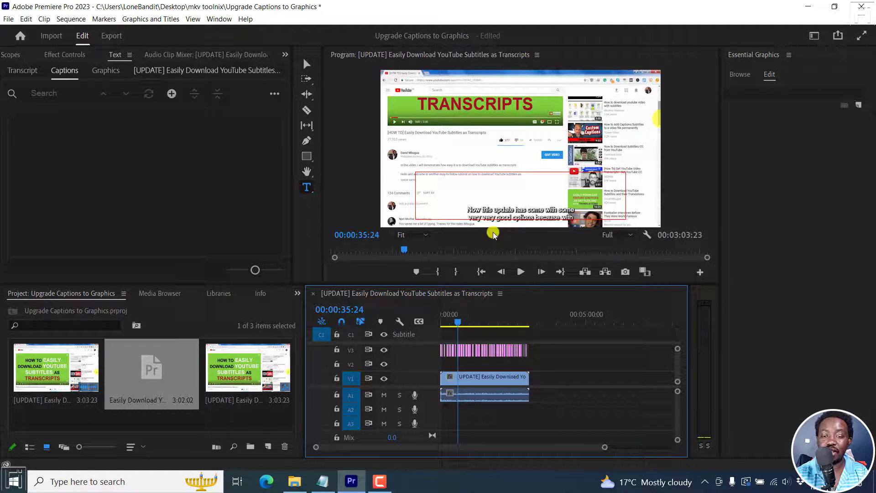
# View the upgraded captions in the graphics text list and open "add to playlist and the three dots were down here." for editing.
pyautogui.click(104, 75)
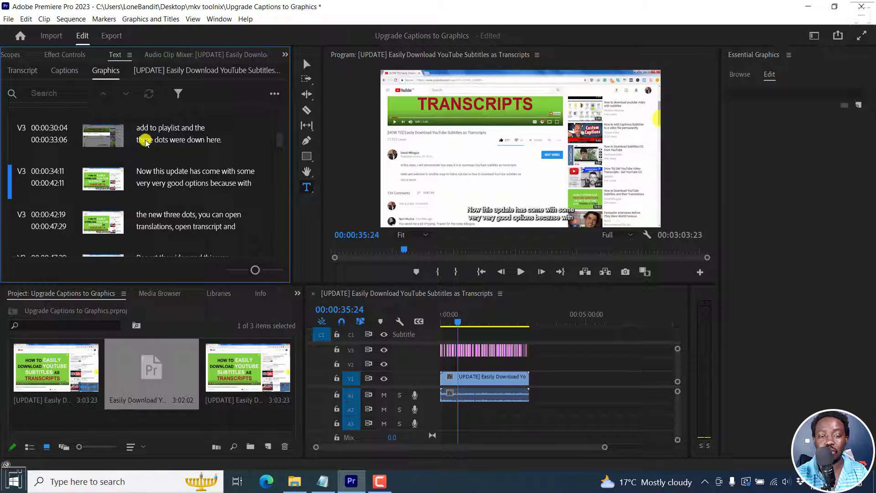
pyautogui.doubleClick(183, 132)
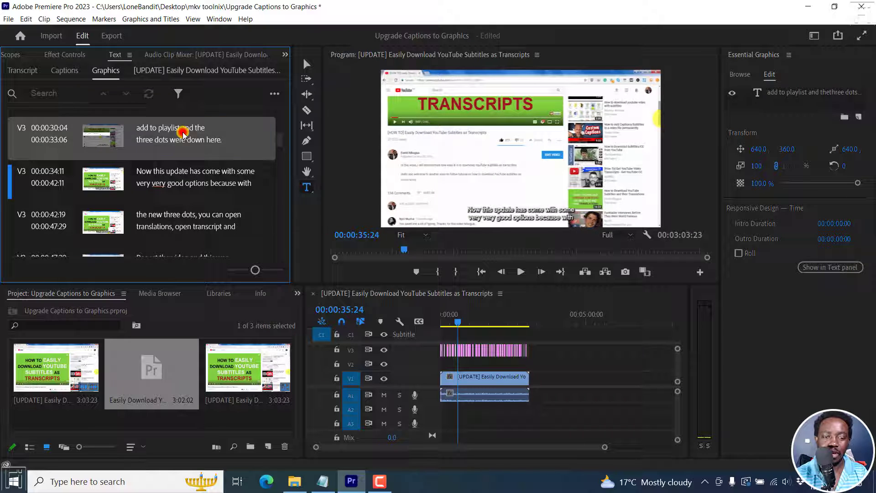
pyautogui.click(243, 132)
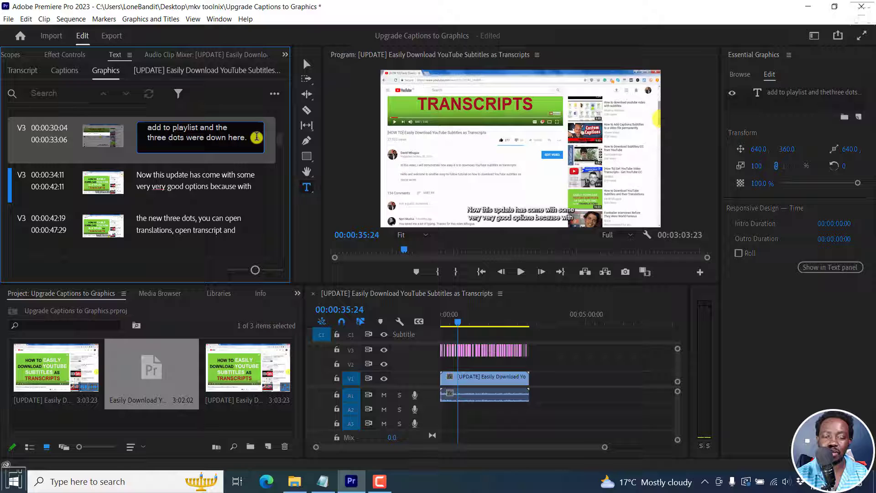
# Apply the Cross Dissolve video transition to the start of the first caption graphic on V3.
pyautogui.click(534, 296)
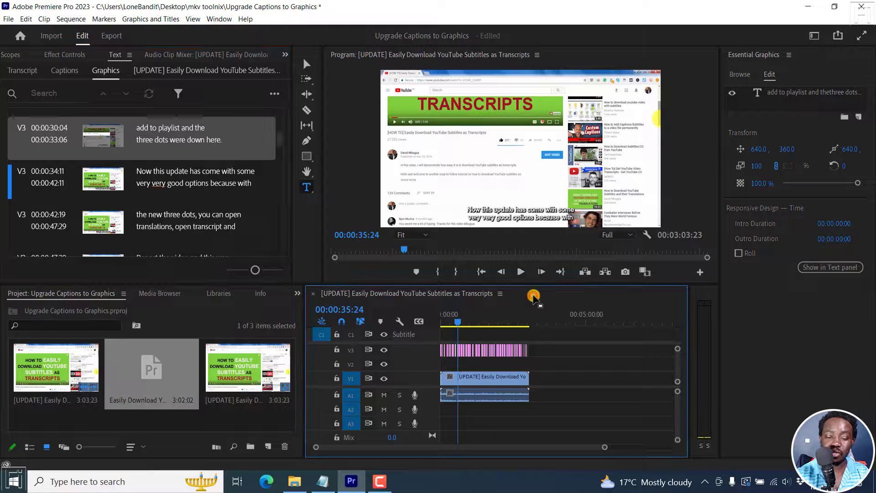
pyautogui.press('=')
pyautogui.press('=')
pyautogui.press('=')
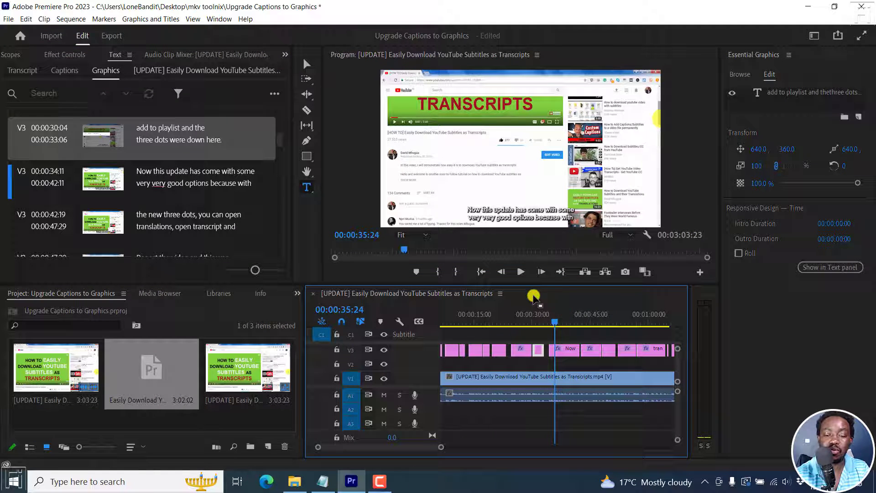
pyautogui.press('Home')
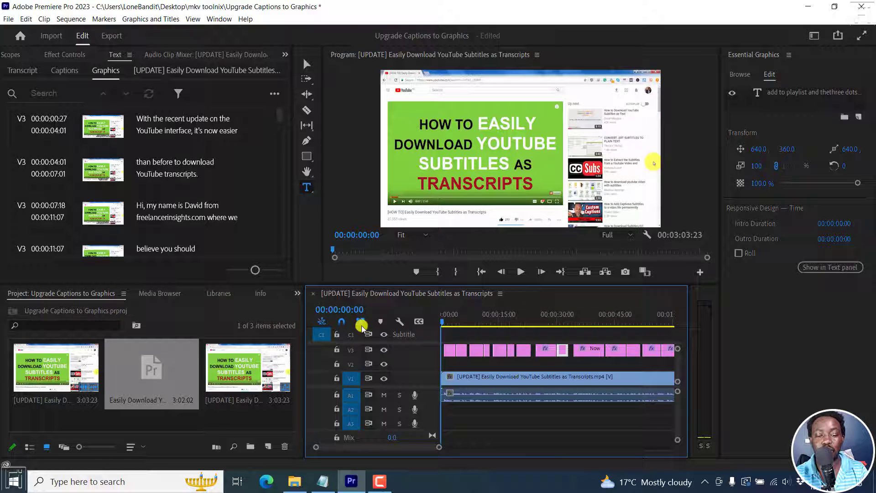
pyautogui.click(451, 319)
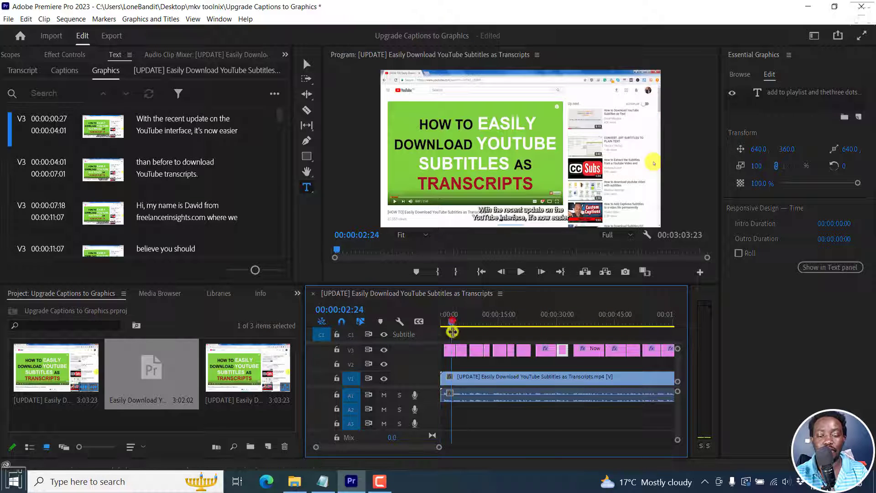
pyautogui.click(449, 352)
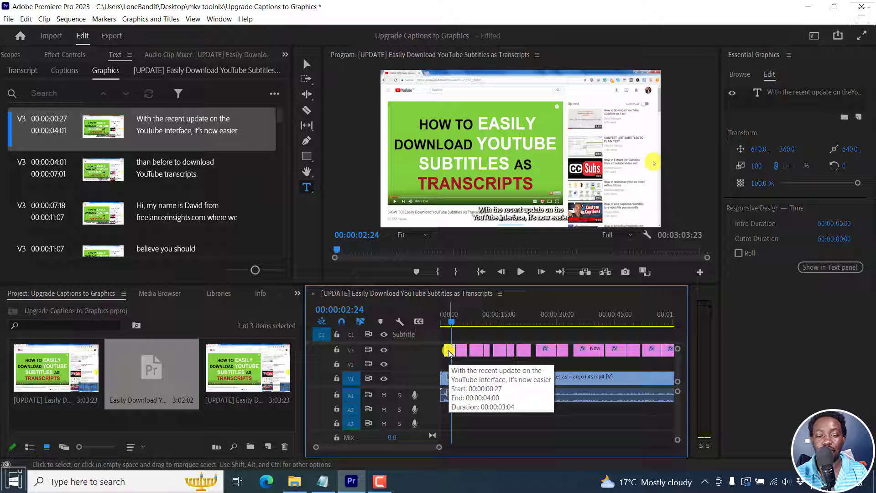
pyautogui.click(293, 294)
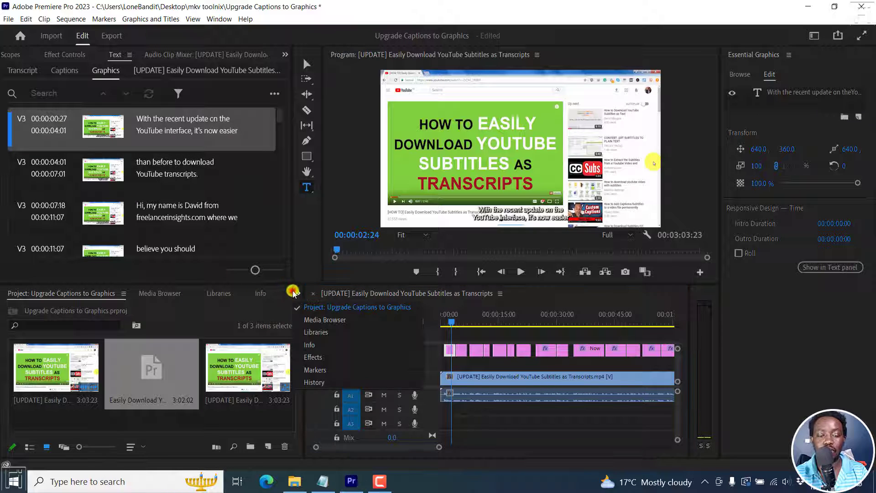
pyautogui.click(322, 353)
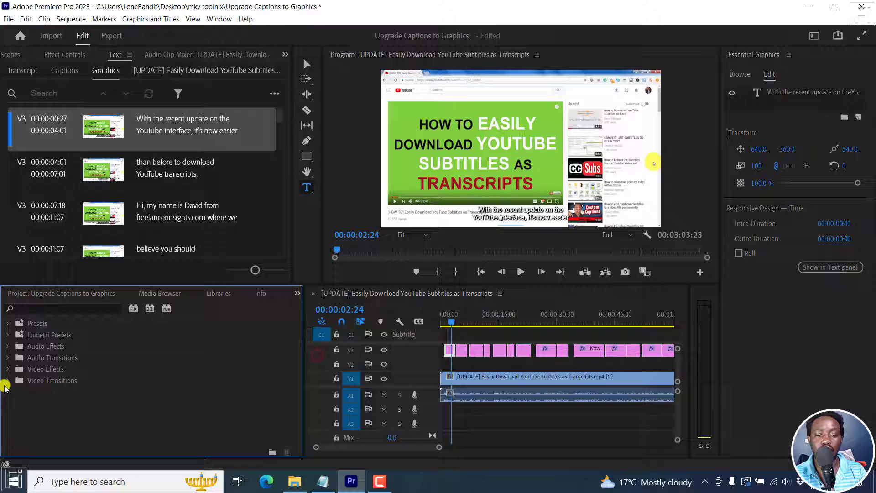
pyautogui.click(8, 380)
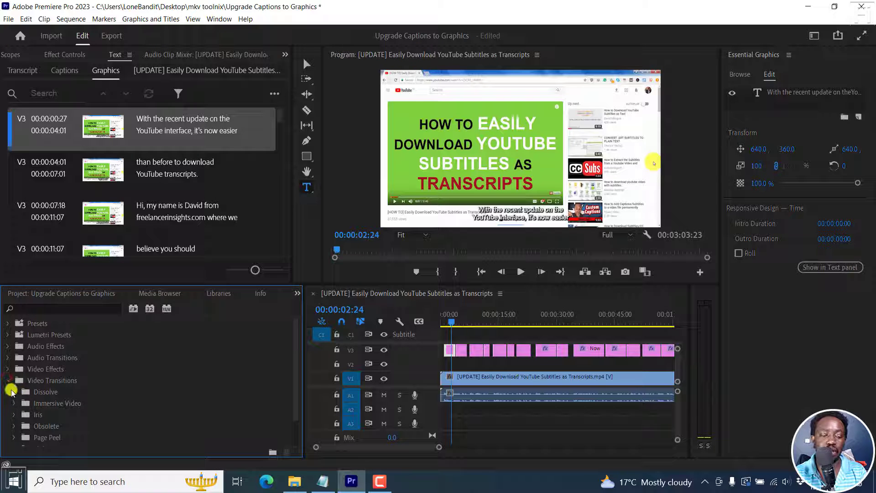
pyautogui.click(14, 392)
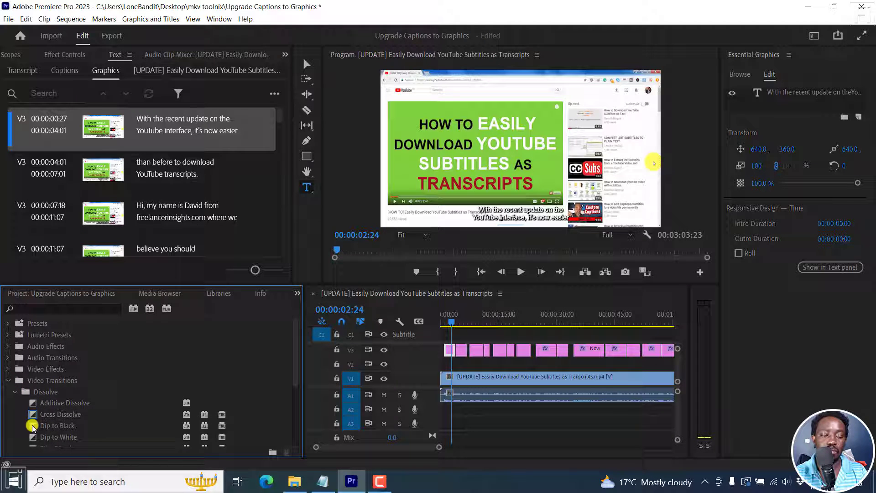
pyautogui.moveTo(32, 415); pyautogui.dragTo(449, 352)
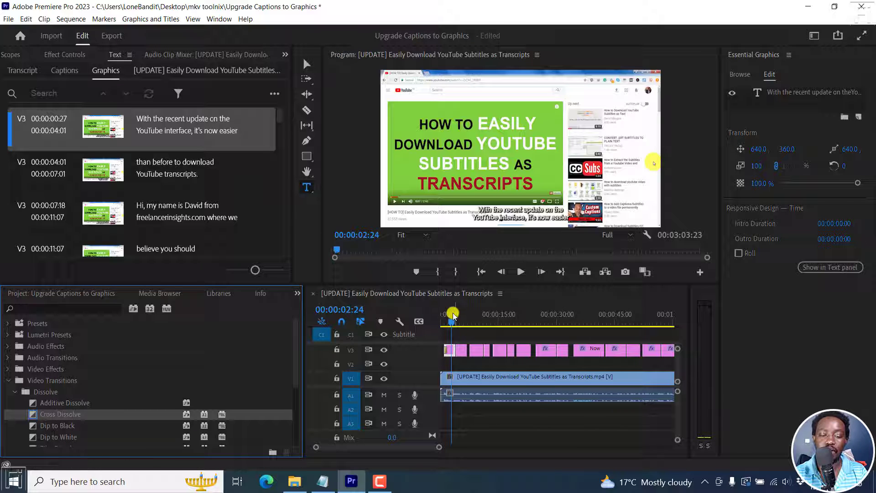
# Play the sequence from the start to preview the dissolve on the first caption graphic.
pyautogui.click(443, 314)
pyautogui.press('=')
pyautogui.press('=')
pyautogui.press('=')
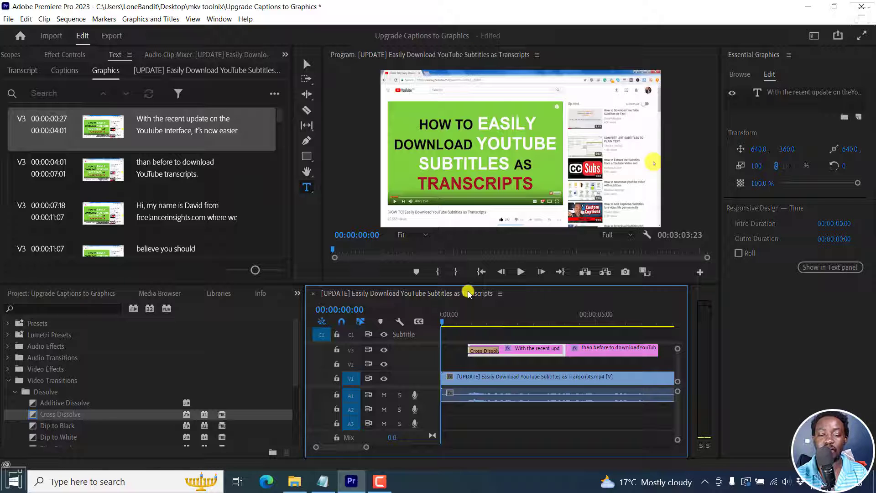
pyautogui.press('space')
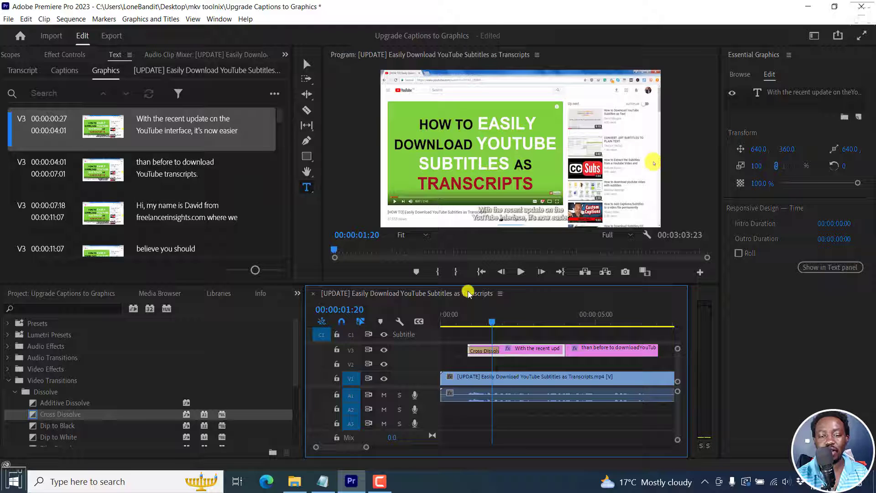
# Apply the 4-Color Gradient video effect to the second caption graphic, "than before to download YouTube transcripts.".
pyautogui.click(595, 315)
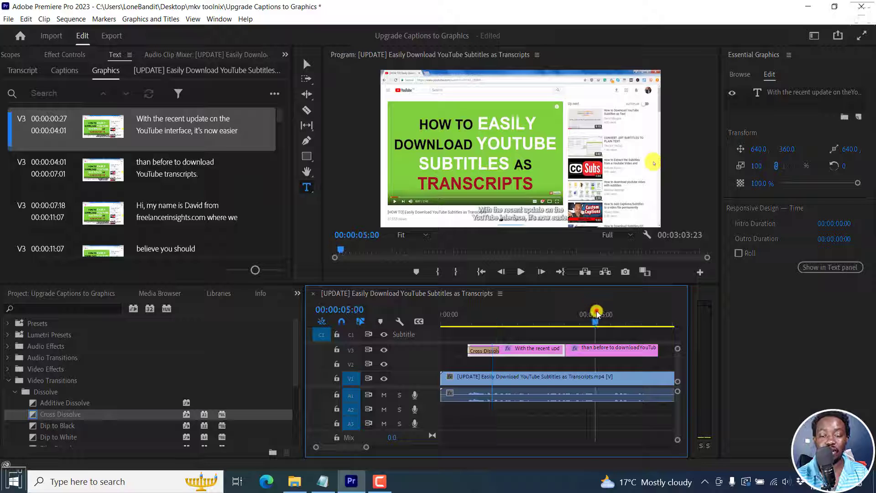
pyautogui.click(598, 349)
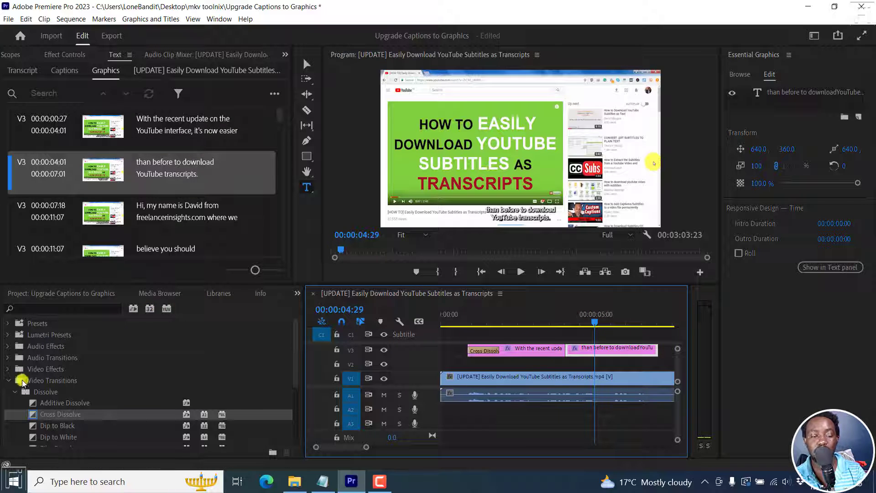
pyautogui.click(54, 309)
pyautogui.write('gradient')
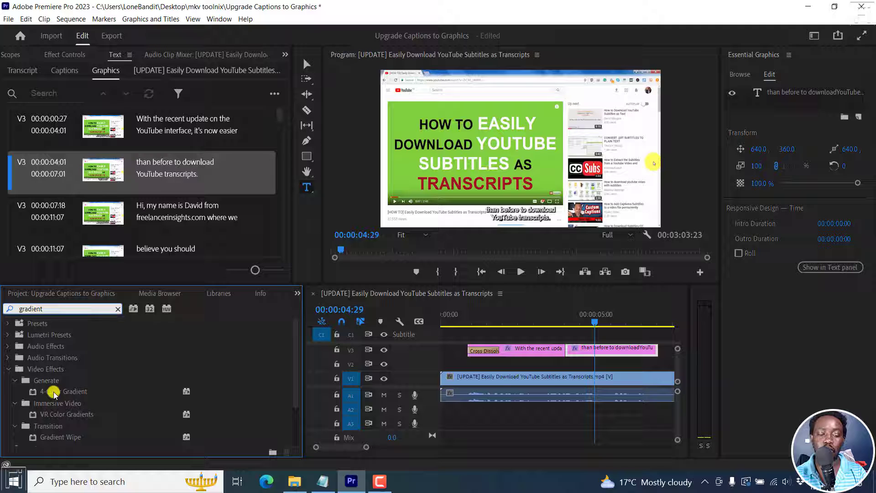
pyautogui.moveTo(54, 393); pyautogui.dragTo(604, 350)
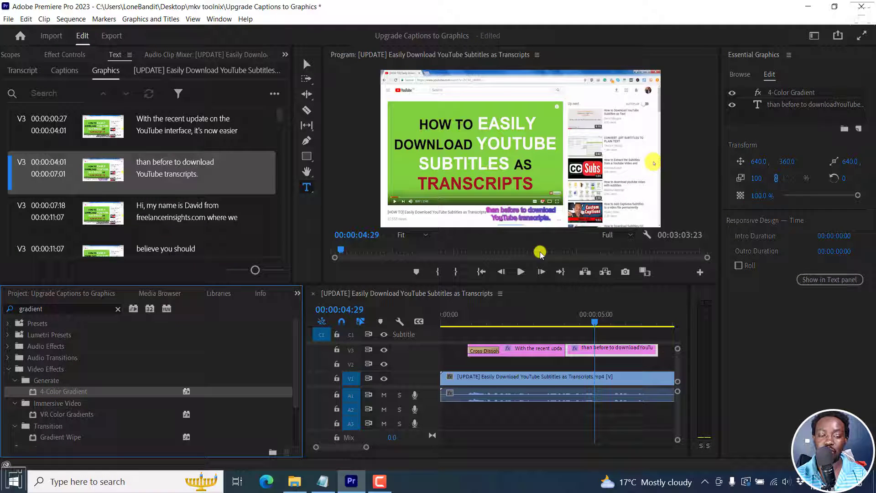
# Reposition the 4-Color Gradient's Point 2 in the program preview to about 1167.9, 143.5.
pyautogui.click(794, 94)
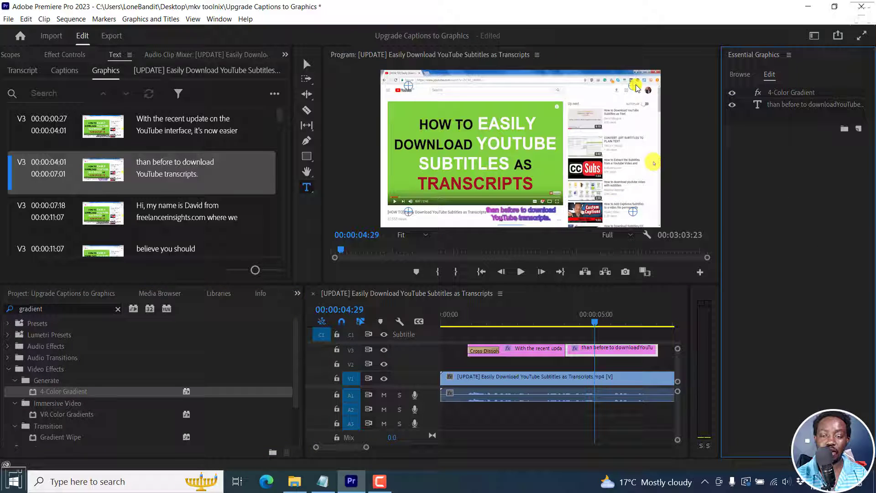
pyautogui.moveTo(636, 88); pyautogui.dragTo(477, 185)
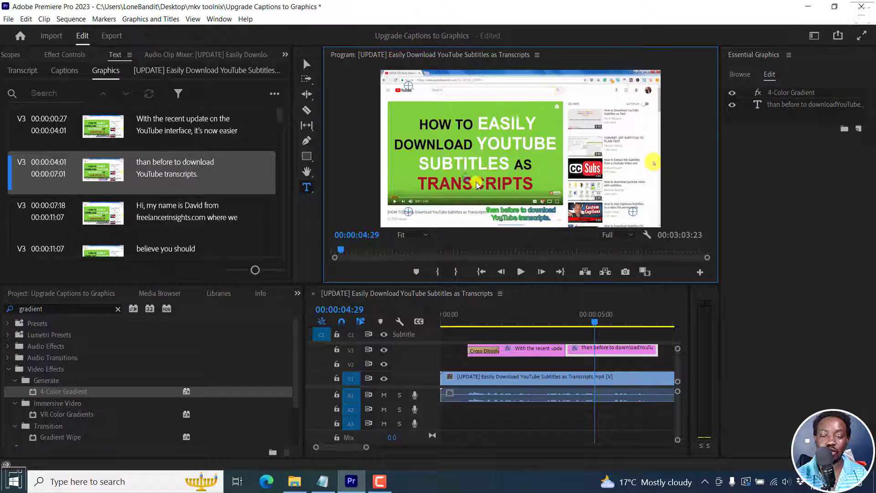
pyautogui.moveTo(536, 224); pyautogui.dragTo(455, 197)
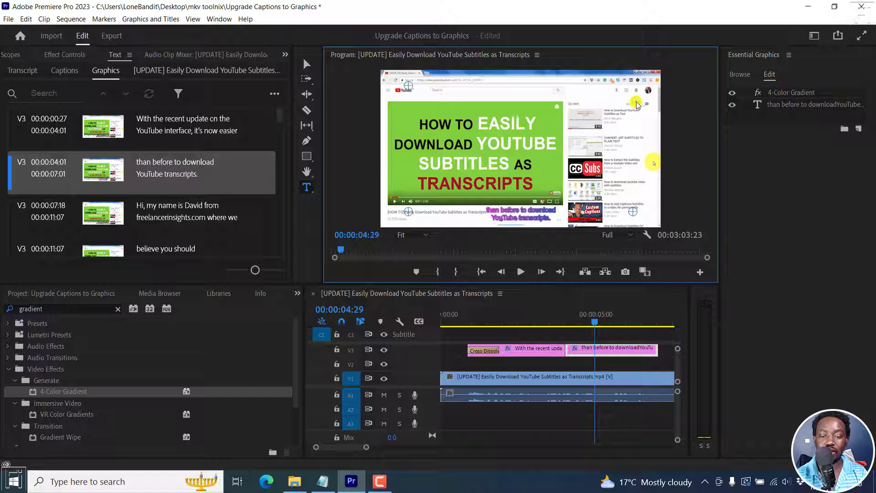
# Set Color 1 of the second caption's 4-Color Gradient to a dark red.
pyautogui.click(65, 55)
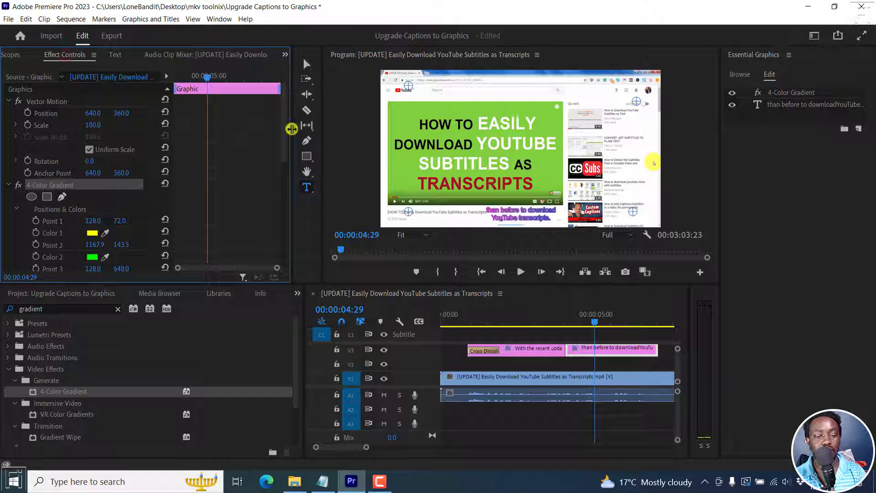
pyautogui.moveTo(284, 122); pyautogui.dragTo(286, 166)
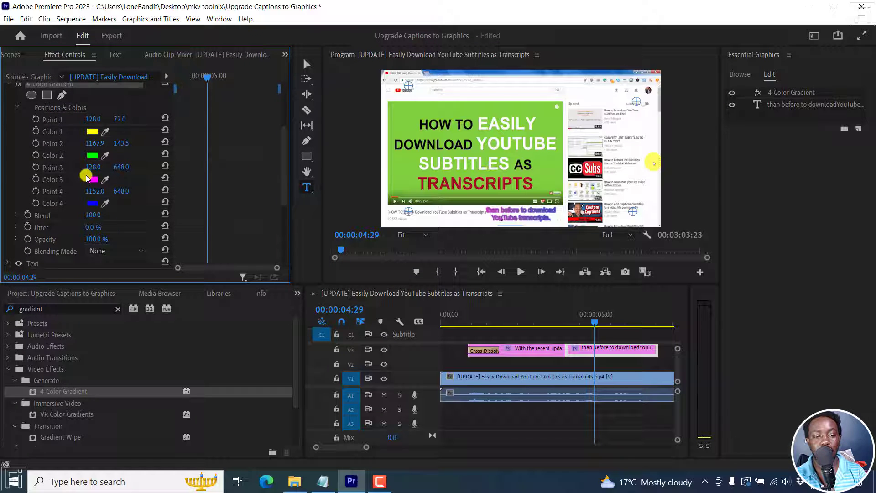
pyautogui.click(93, 133)
pyautogui.moveTo(426, 206); pyautogui.dragTo(440, 210)
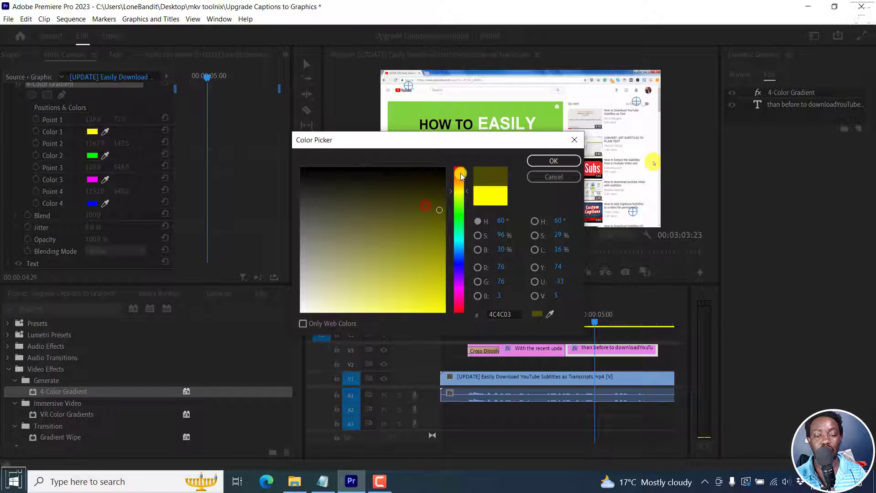
pyautogui.moveTo(461, 177); pyautogui.dragTo(463, 172)
pyautogui.click(554, 161)
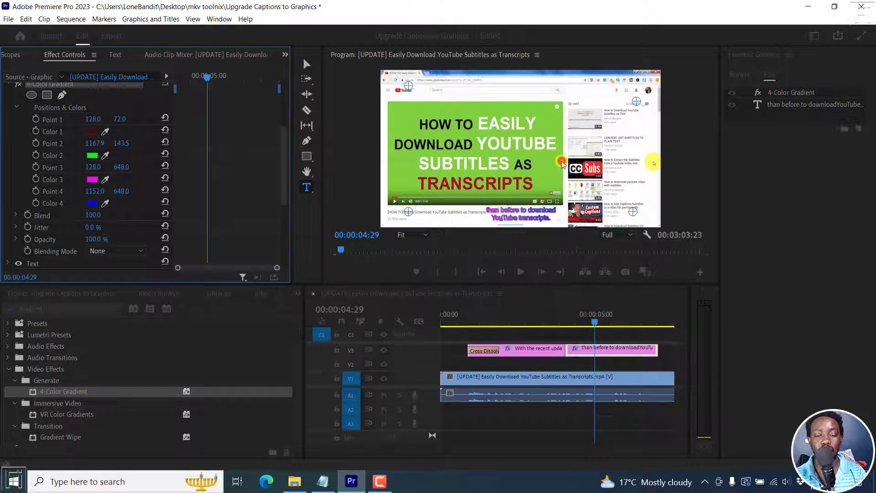
# Set Color 3 of the 4-Color Gradient to a muted orange-brown.
pyautogui.click(91, 179)
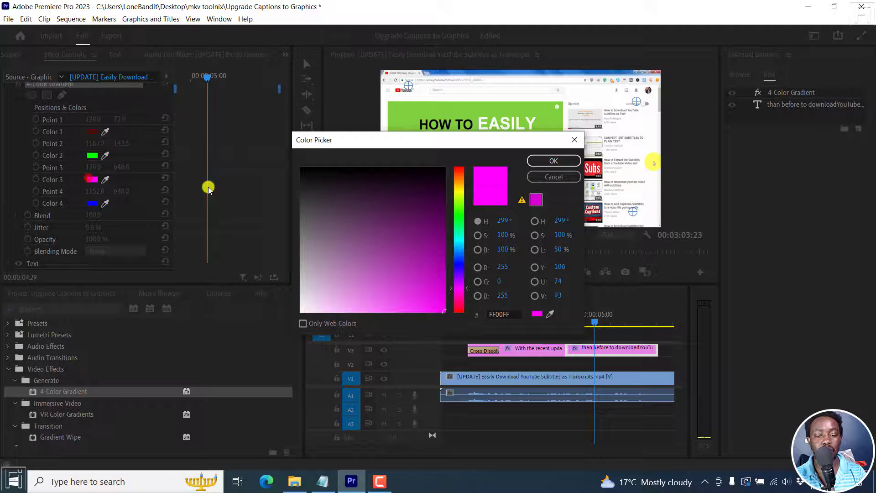
pyautogui.click(461, 182)
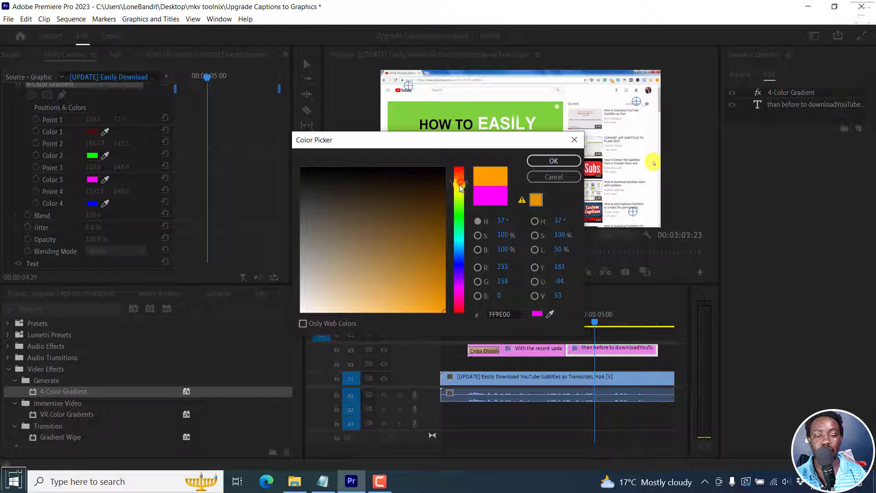
pyautogui.click(416, 274)
pyautogui.click(543, 161)
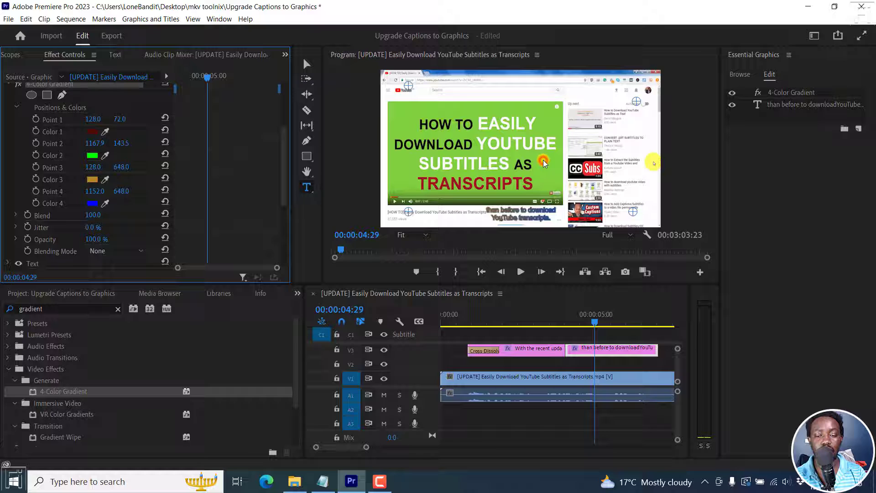
# Set Color 4 of the second caption's 4-Color Gradient to orange FF8200.
pyautogui.click(92, 203)
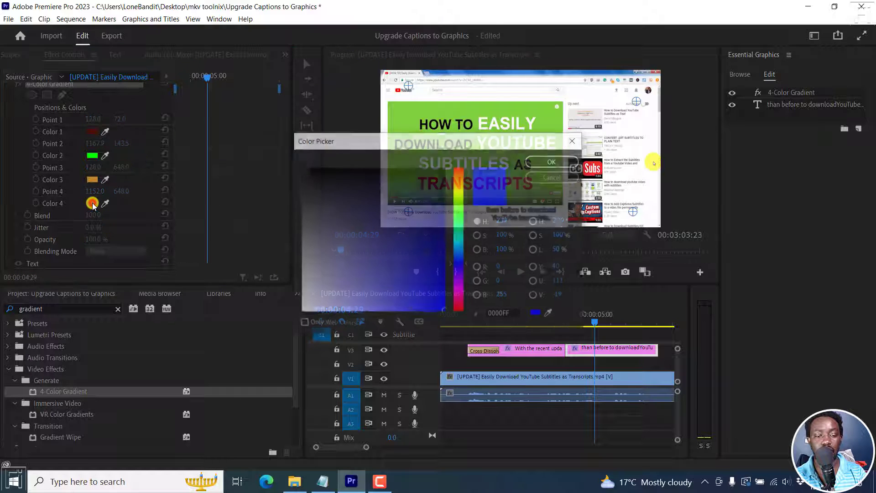
pyautogui.click(460, 179)
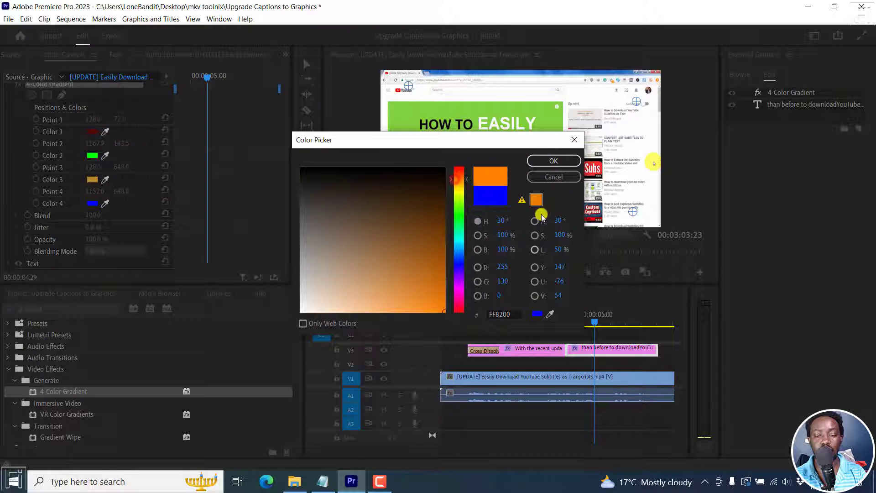
pyautogui.click(554, 160)
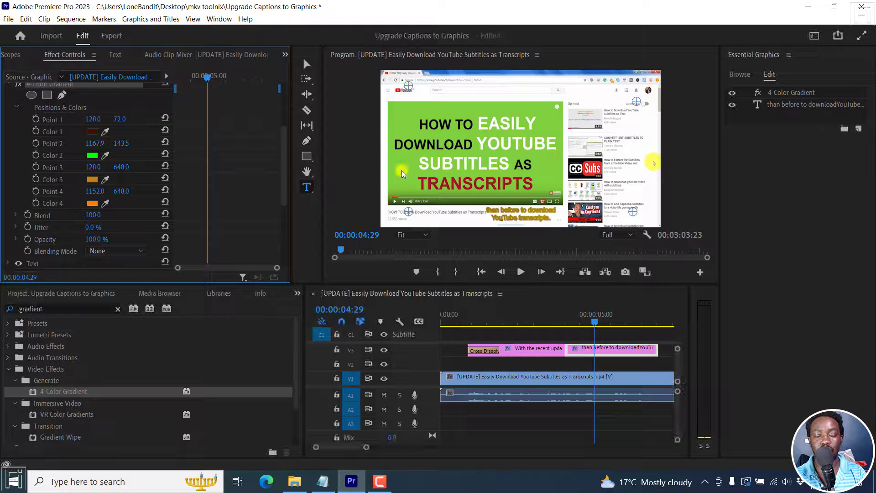
# Set Color 4 of the second caption's 4-Color Gradient to black 000000.
pyautogui.click(91, 203)
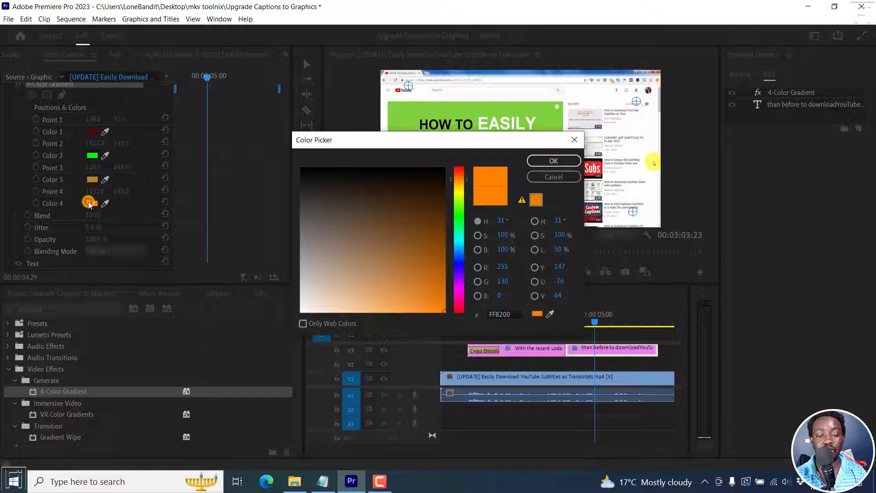
pyautogui.moveTo(408, 203)
pyautogui.mouseDown()
pyautogui.moveTo(361, 209)
pyautogui.moveTo(288, 166)
pyautogui.mouseUp()
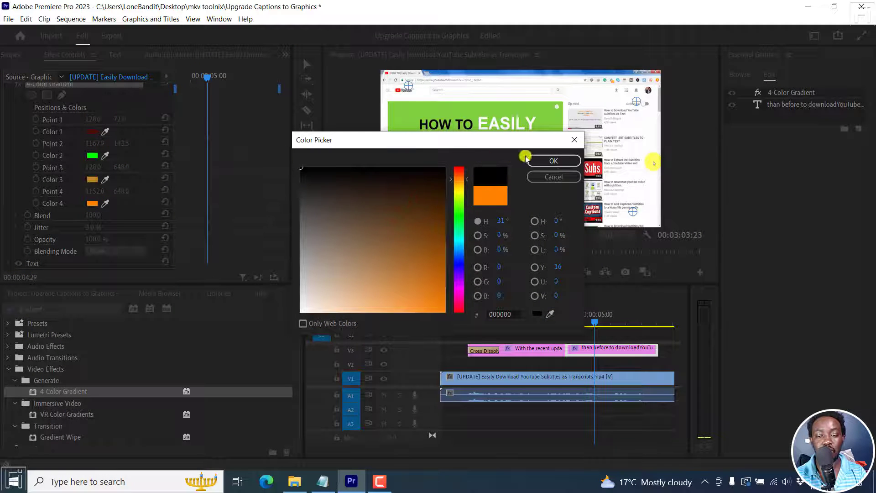
pyautogui.click(552, 161)
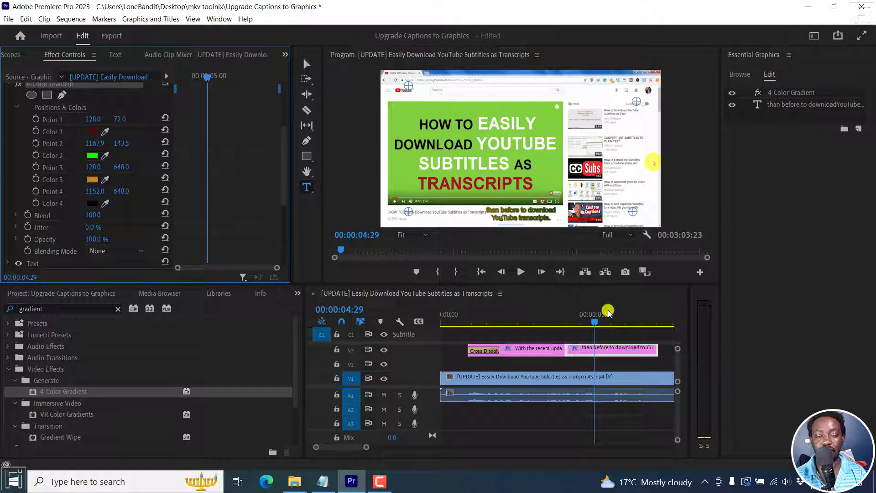
# Compare the first caption graphic at 00:00:03:02 with the second caption graphic at 00:00:04:27, leaving the second one selected.
pyautogui.moveTo(569, 319); pyautogui.dragTo(535, 325)
pyautogui.click(536, 344)
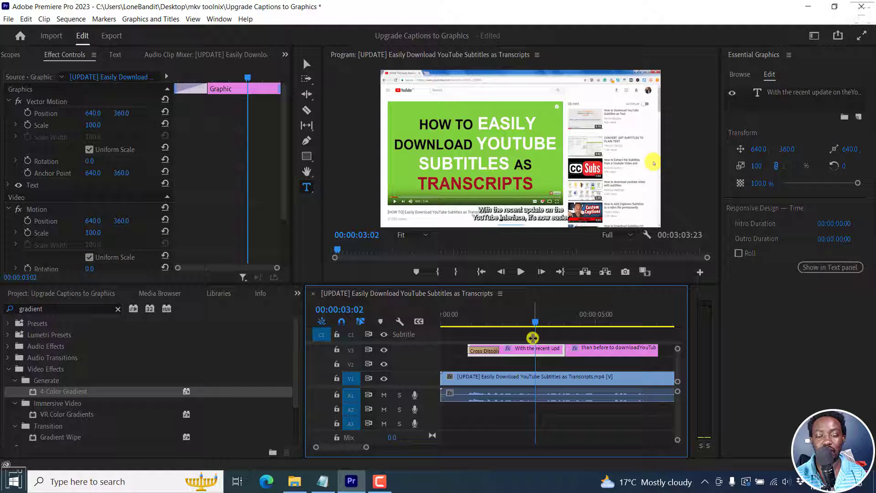
pyautogui.click(592, 321)
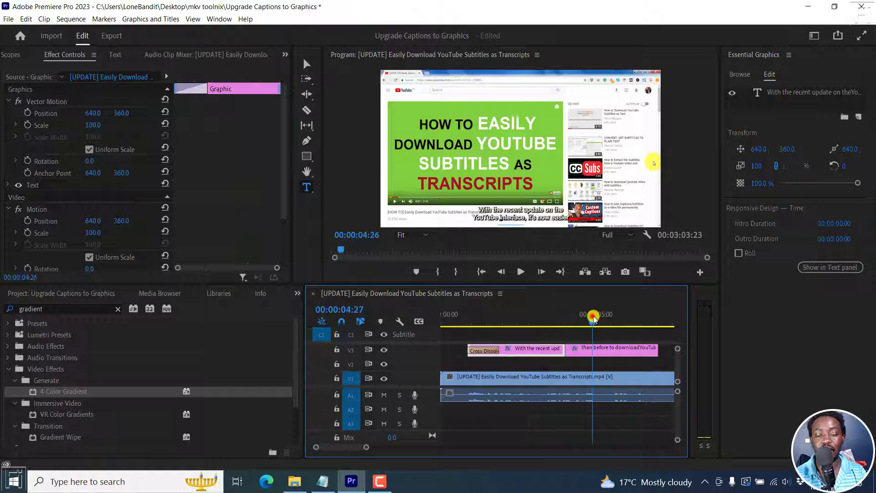
pyautogui.click(599, 352)
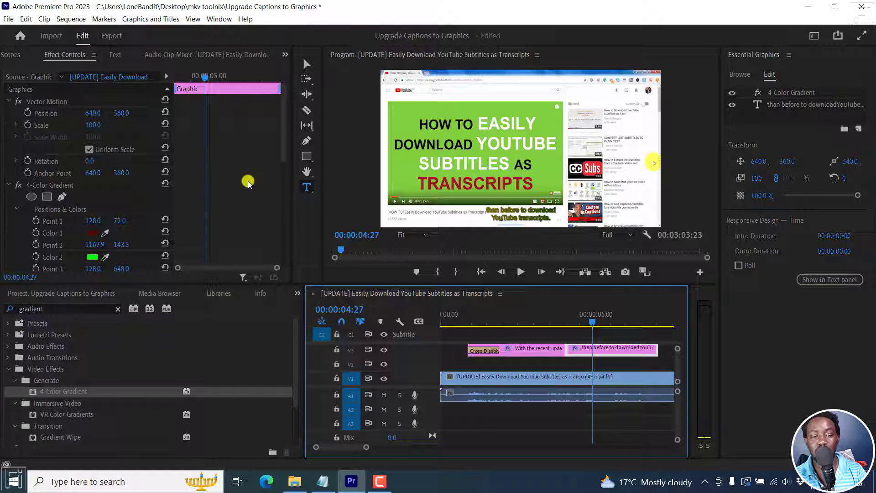
# Animate the 4-Color Gradient's Color 2 with a keyframe at 00:00:04:27 and a second one at 00:00:05:25 set to orange-red FF4300.
pyautogui.click(36, 257)
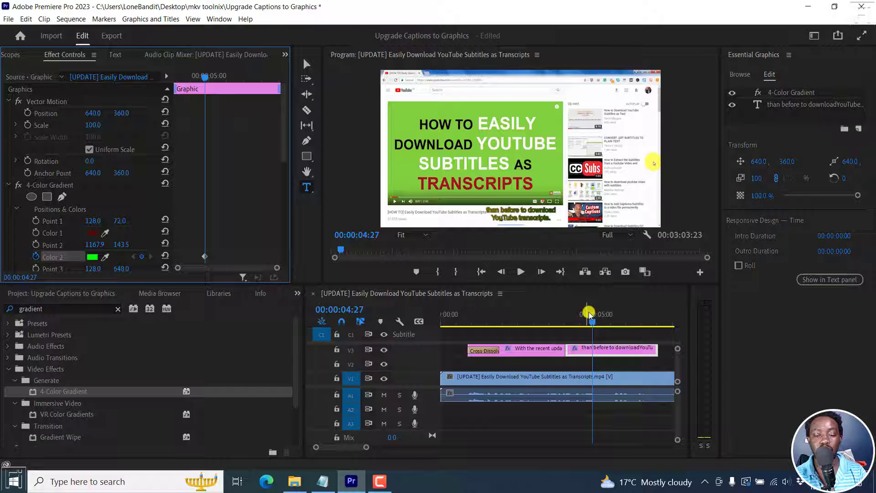
pyautogui.click(599, 322)
pyautogui.moveTo(598, 322); pyautogui.dragTo(622, 322)
pyautogui.click(254, 250)
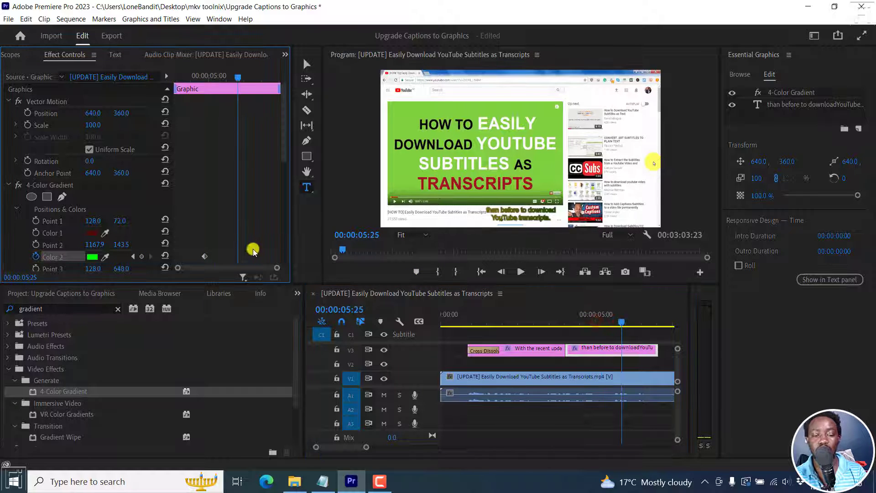
pyautogui.click(92, 257)
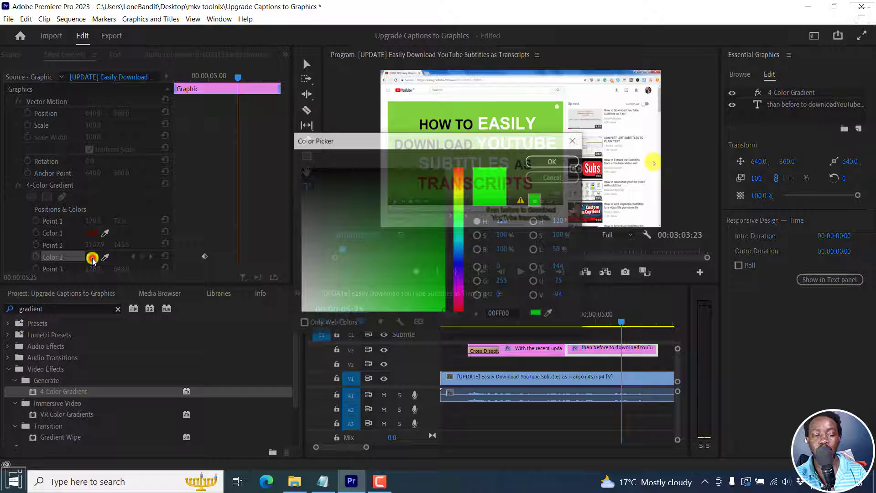
pyautogui.click(460, 173)
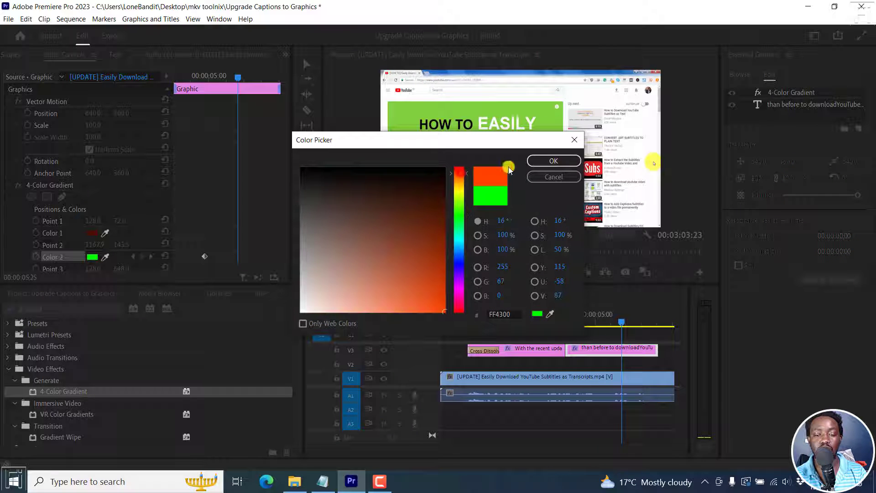
pyautogui.click(554, 160)
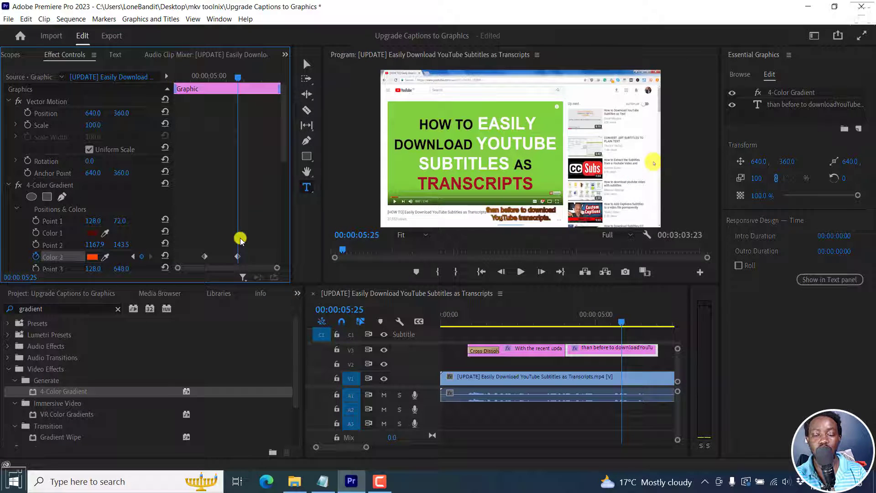
# Play the sequence from 00:00:03:10 through the second caption to review the gradient's color animation.
pyautogui.click(545, 320)
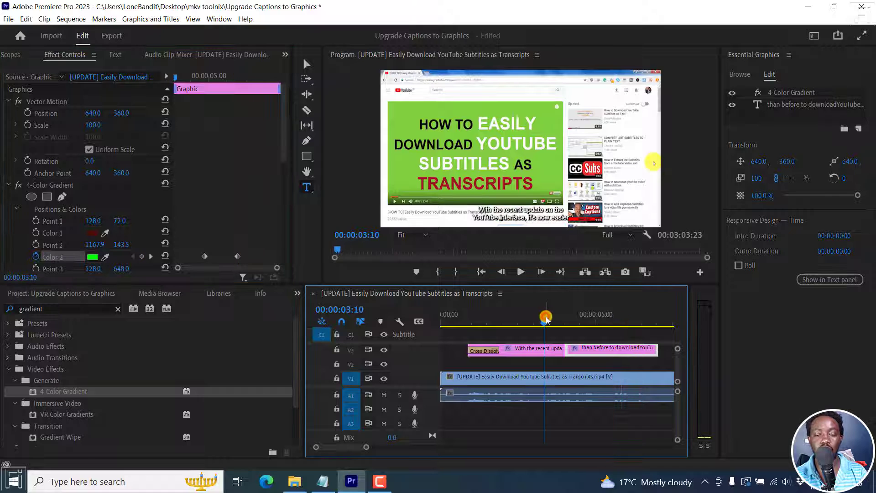
pyautogui.press('space')
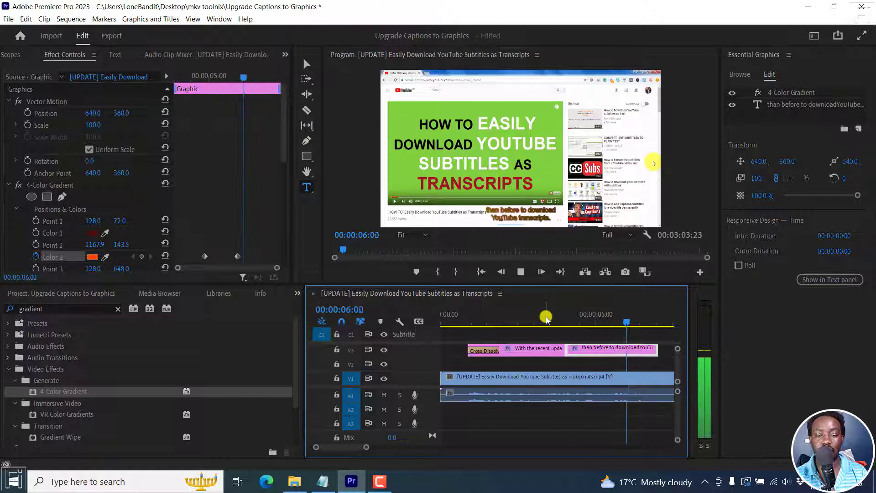
pyautogui.press('space')
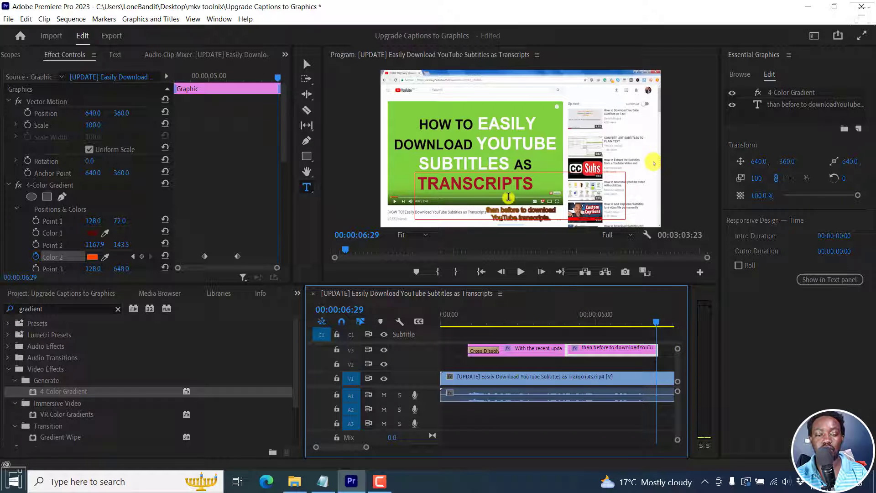